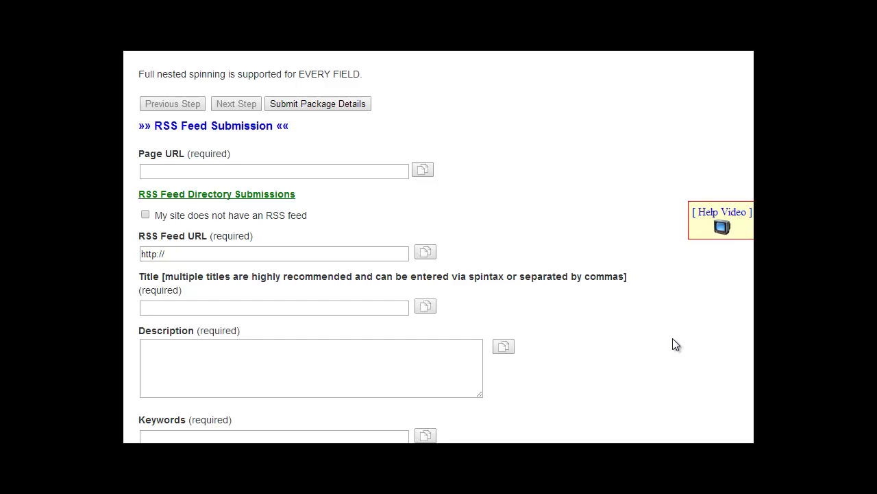
click(310, 173)
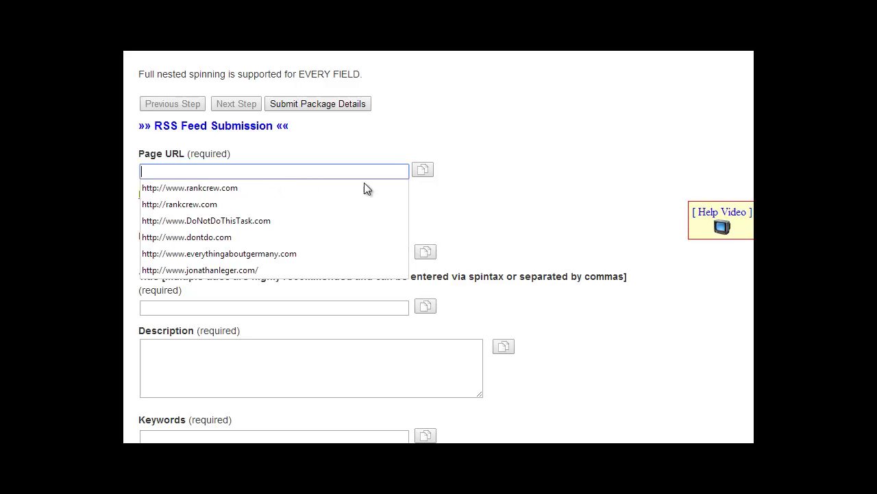
click(225, 189)
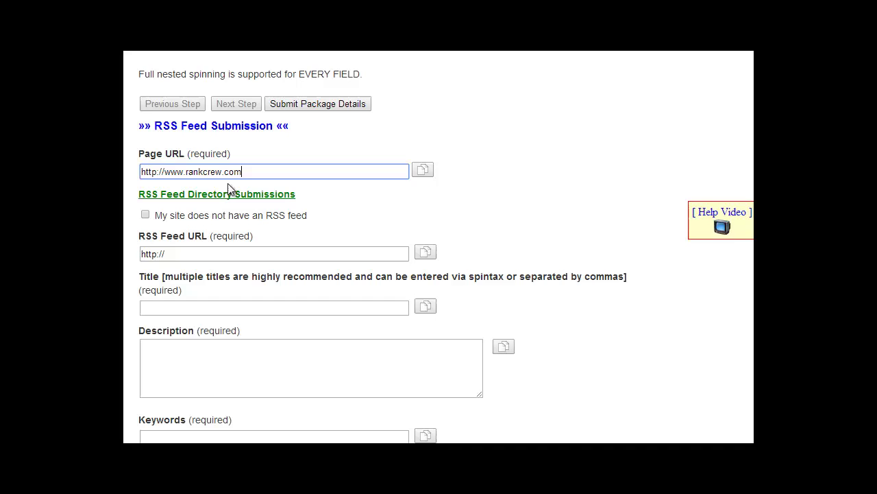
click(192, 255)
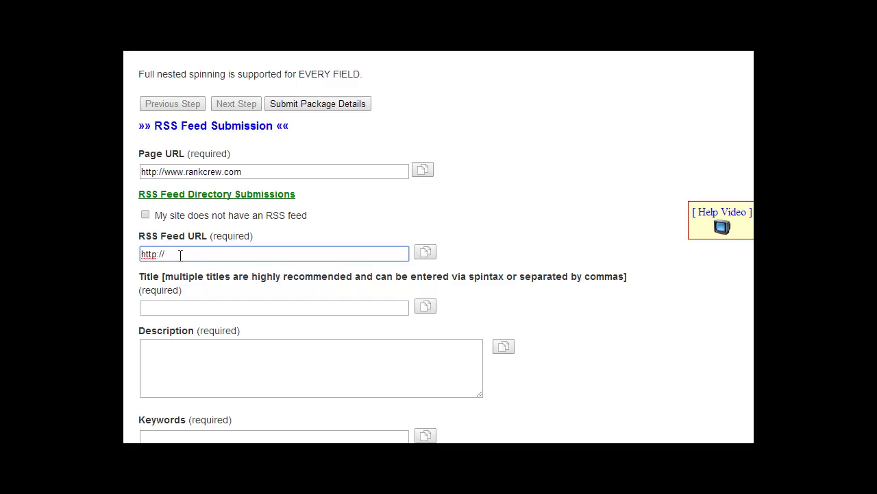
drag(179, 254, 140, 253)
click(183, 253)
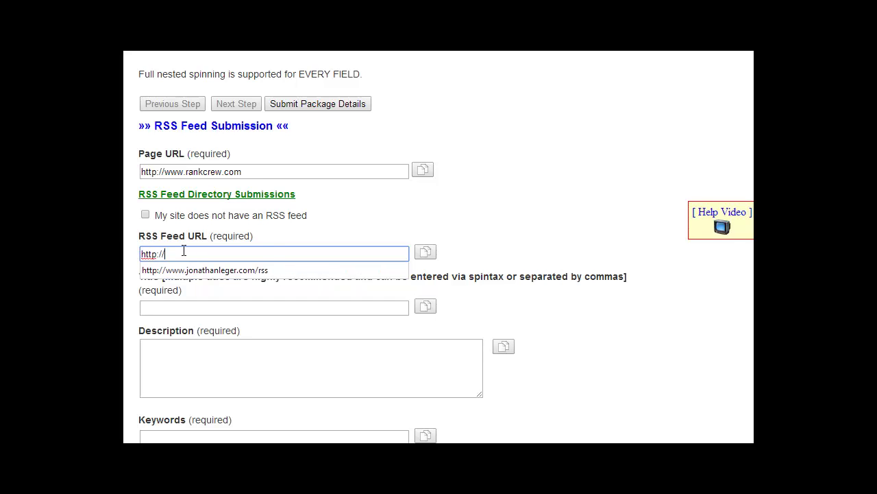
text(www.rankcrew.com/rss)
key(shift+Home)
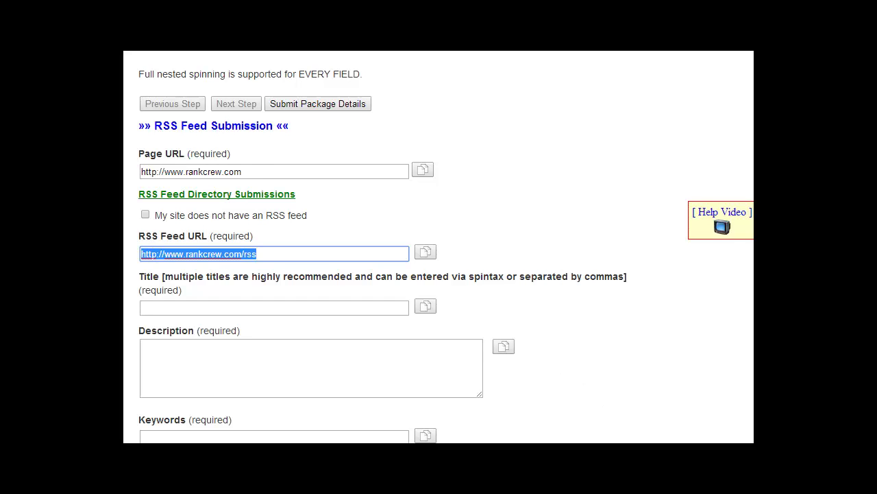
key(Return)
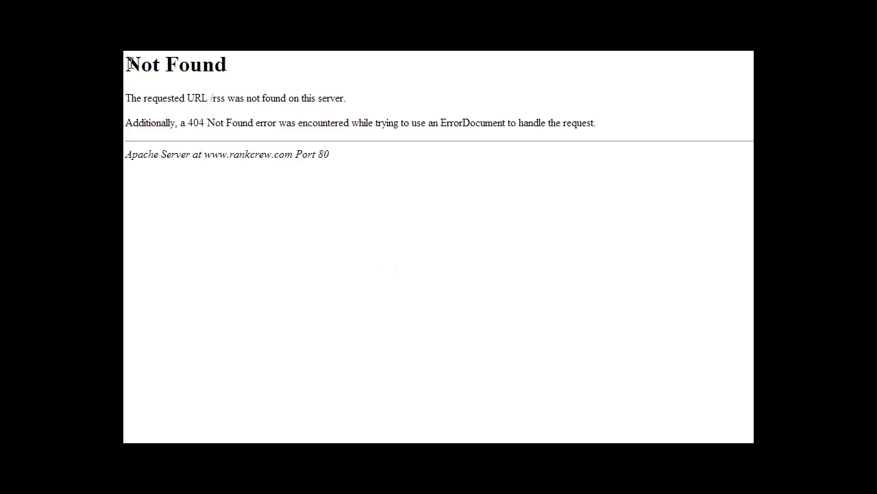
drag(128, 64, 253, 68)
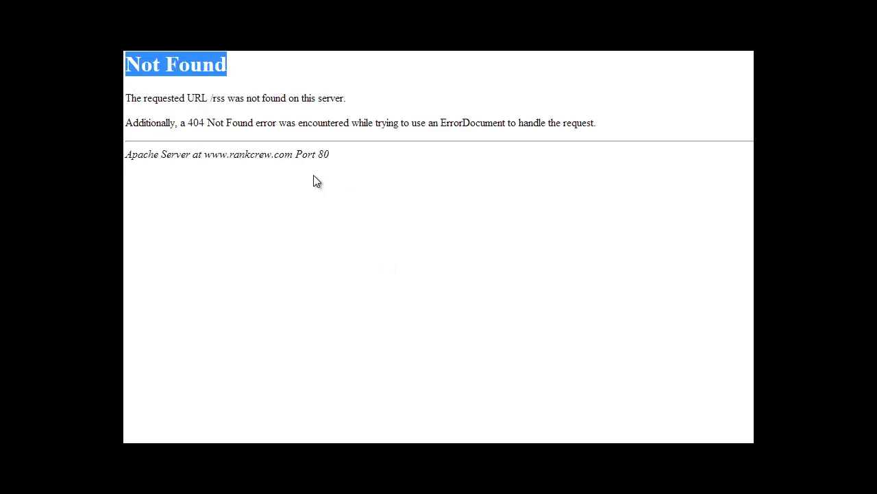
double_click(215, 98)
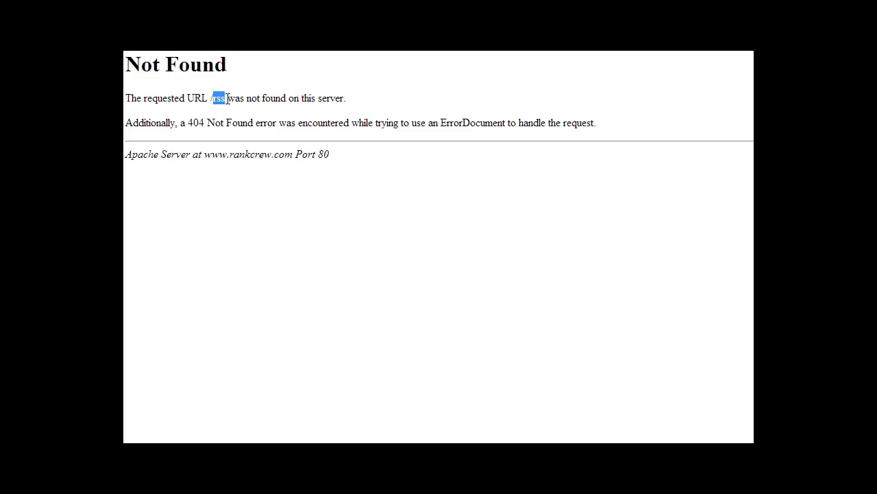
click(254, 127)
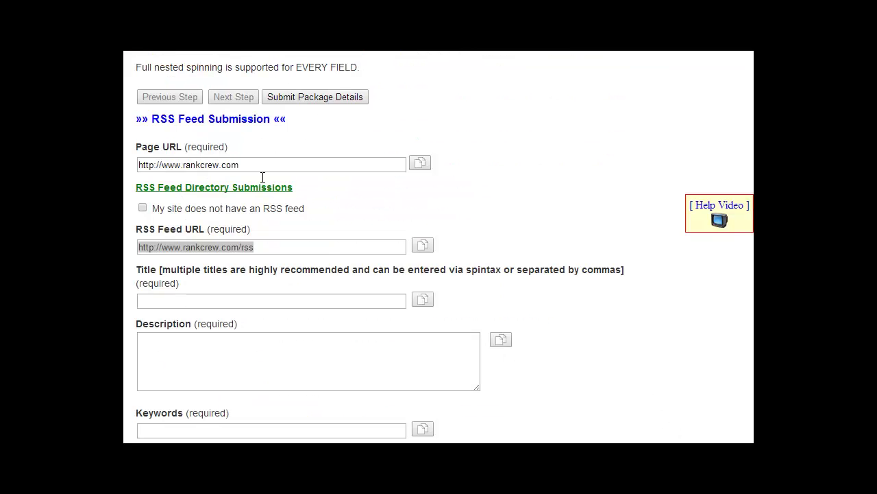
click(274, 246)
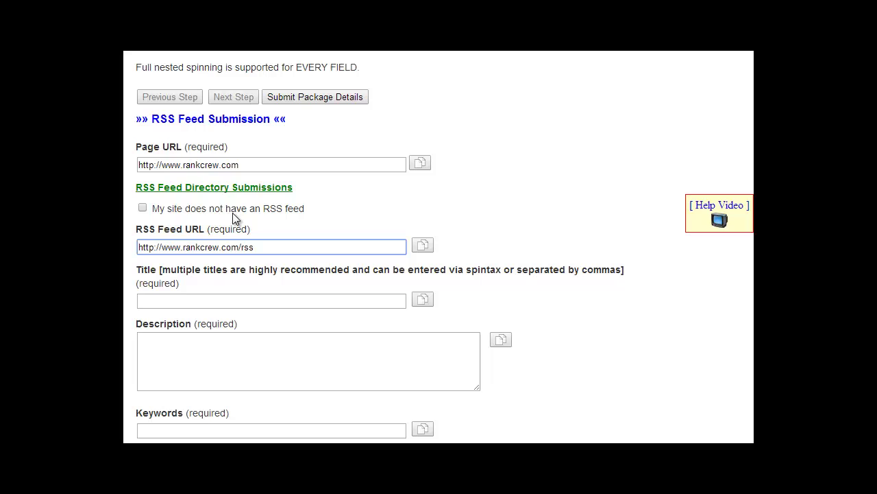
click(143, 208)
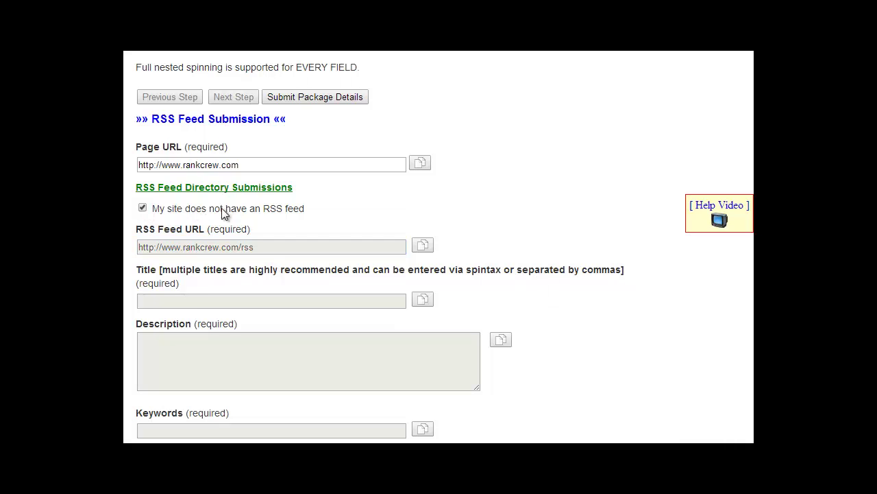
click(142, 207)
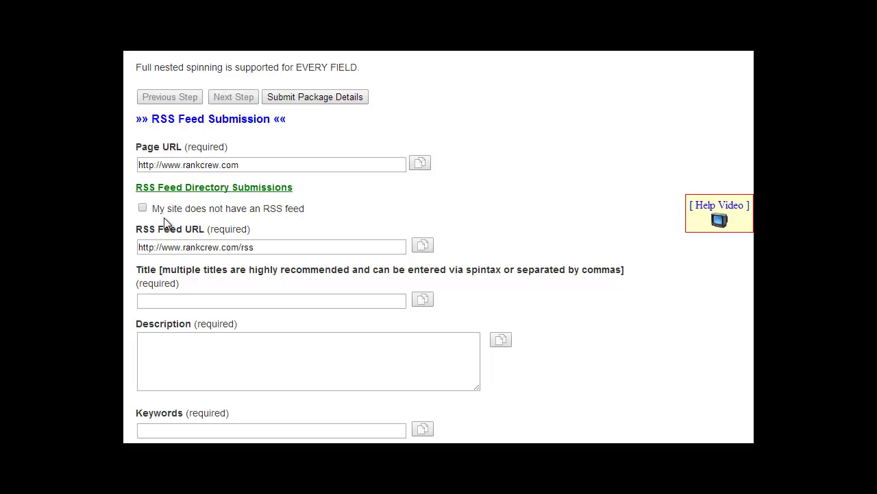
Type the title 'RankCrew Manual Link building Service', correcting 'LInk' to 'Link'
click(221, 302)
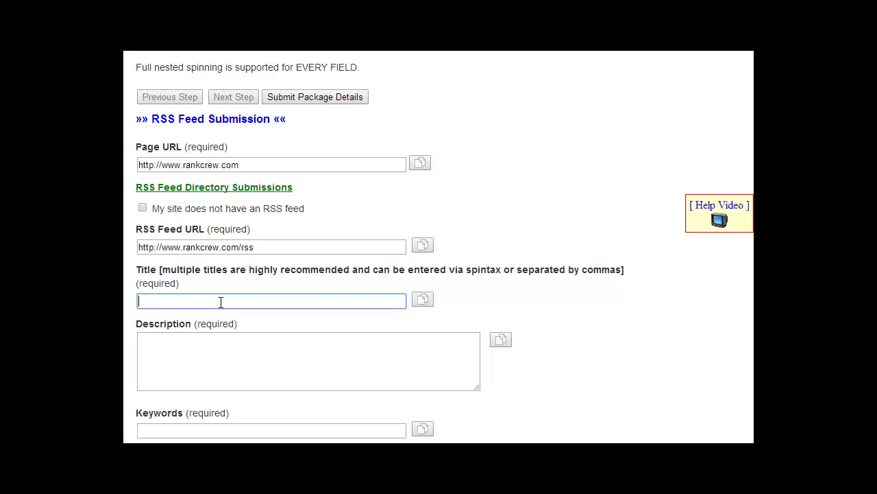
click(220, 302)
text(RankCrew Manual LInk building Service)
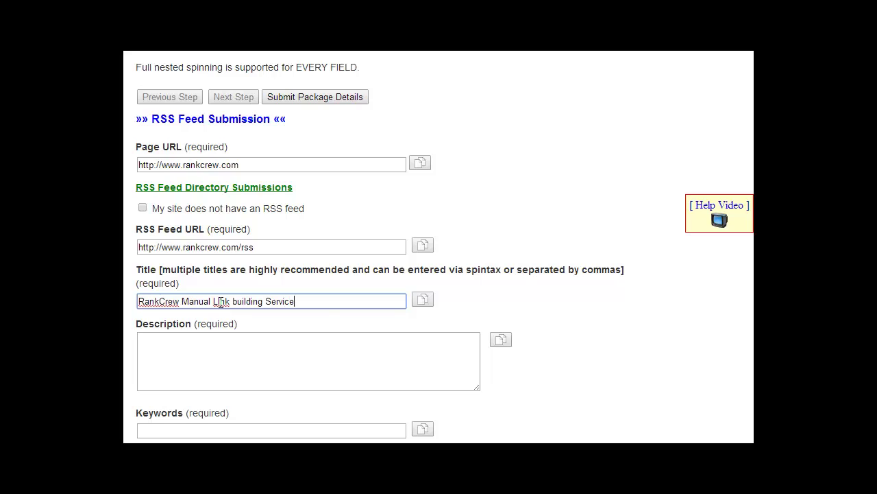
double_click(223, 302)
right_click(221, 302)
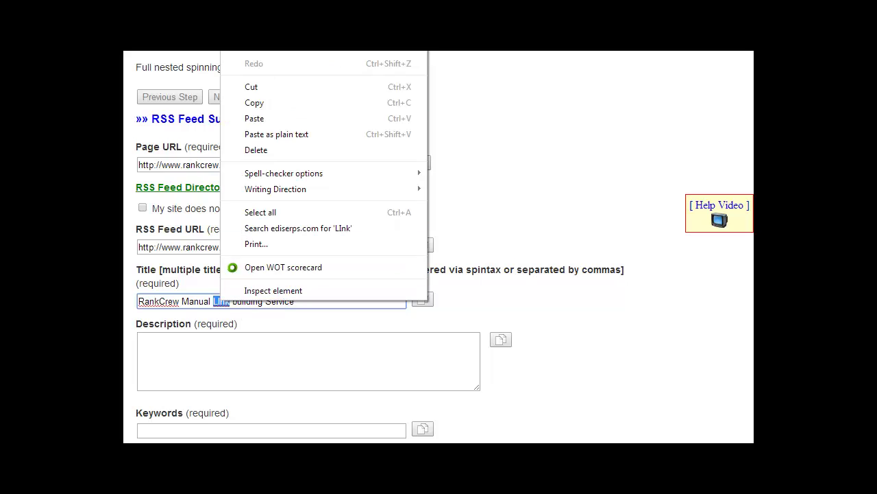
key(Escape)
text(Link)
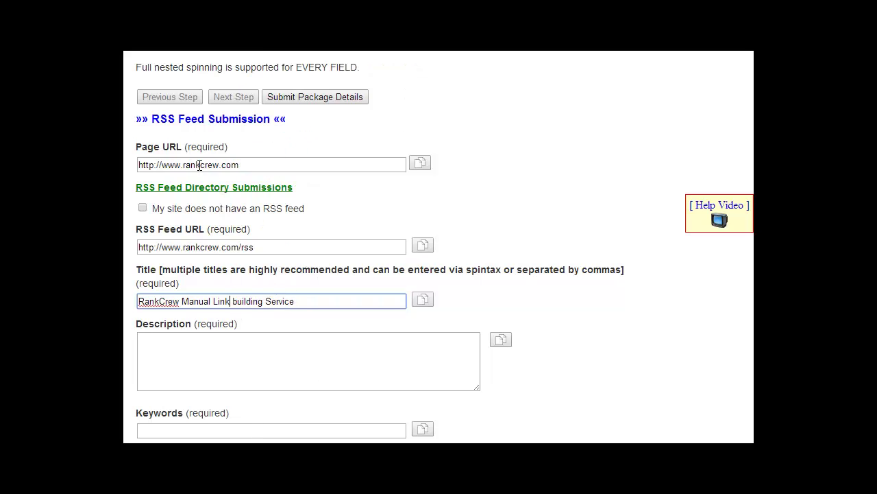
Delete the drafted title and bring up Build Spin Text for the Title field
triple_click(287, 300)
key(ctrl+c)
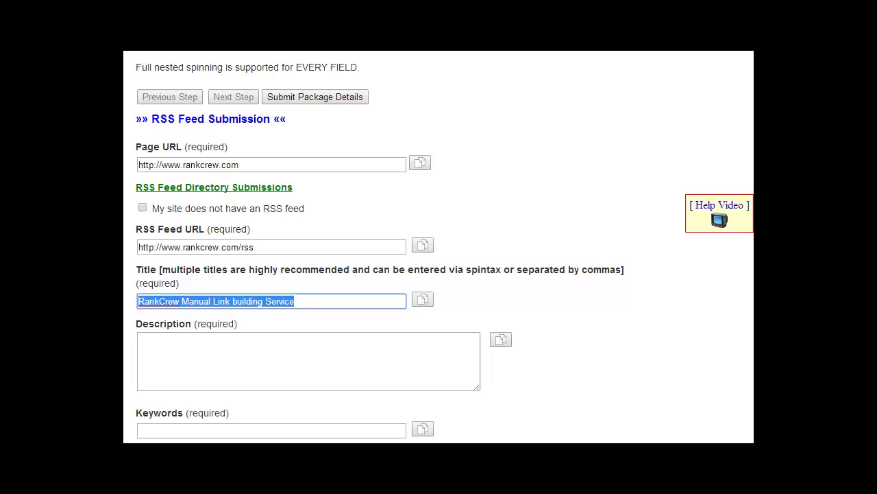
key(BackSpace)
click(430, 303)
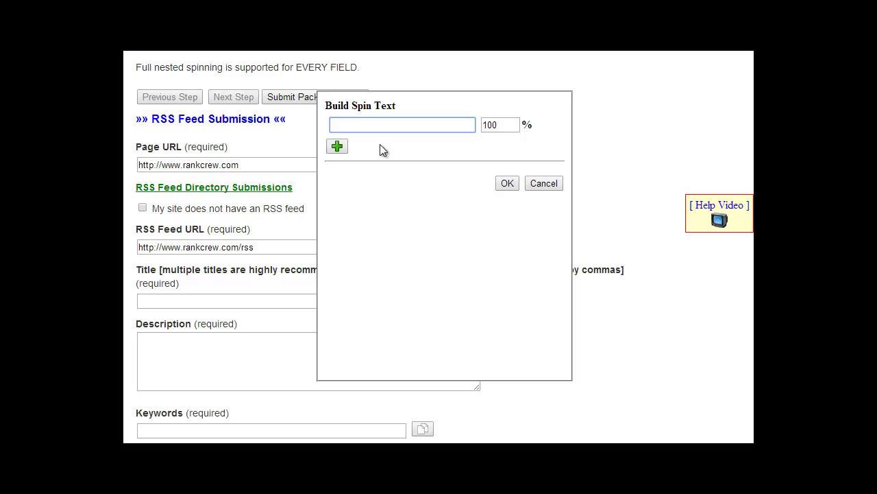
Enter variants 'RankCrew Manual Link building Service' and 'Link Building Service', each weighted 25%
double_click(485, 124)
click(505, 124)
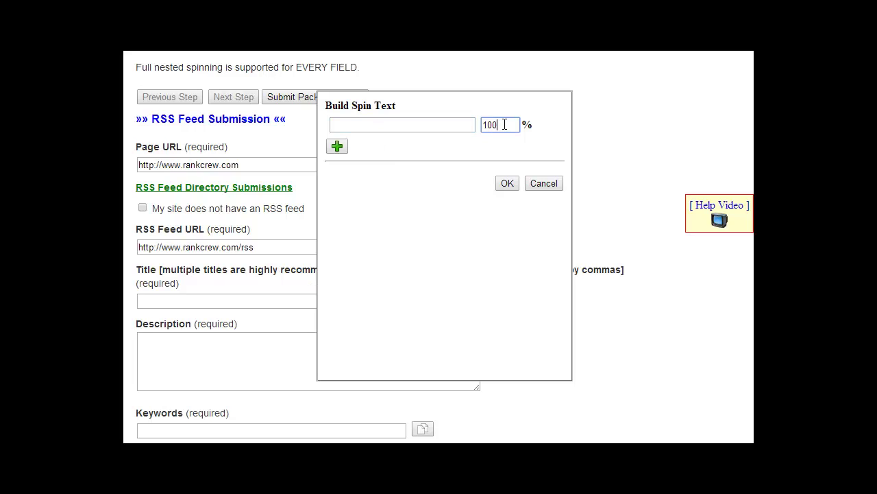
click(377, 125)
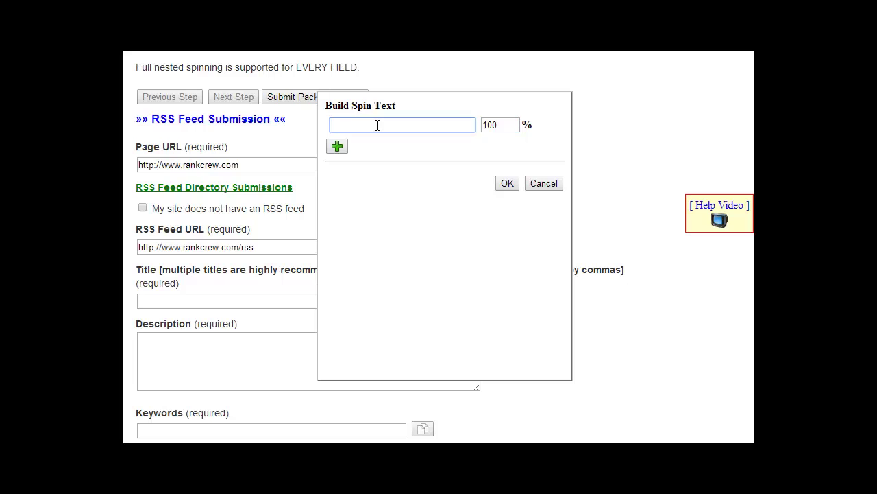
key(ctrl+v)
double_click(510, 125)
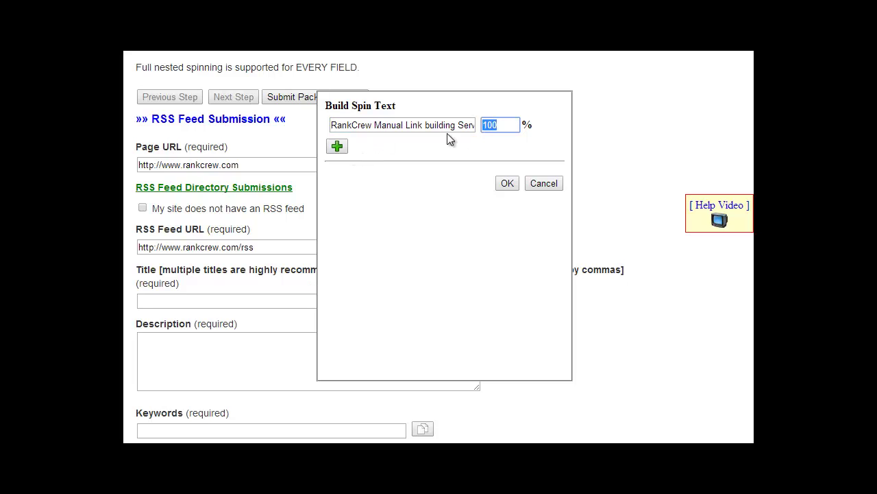
text(25)
click(337, 147)
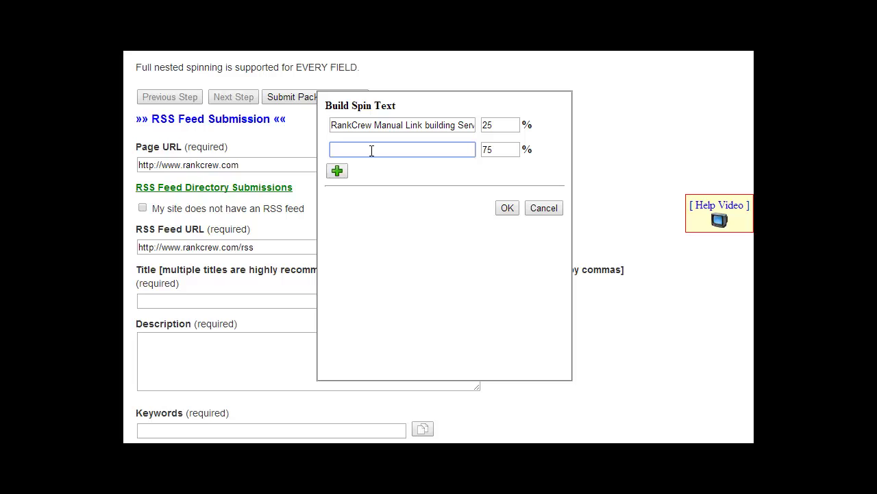
text(Link Building Service)
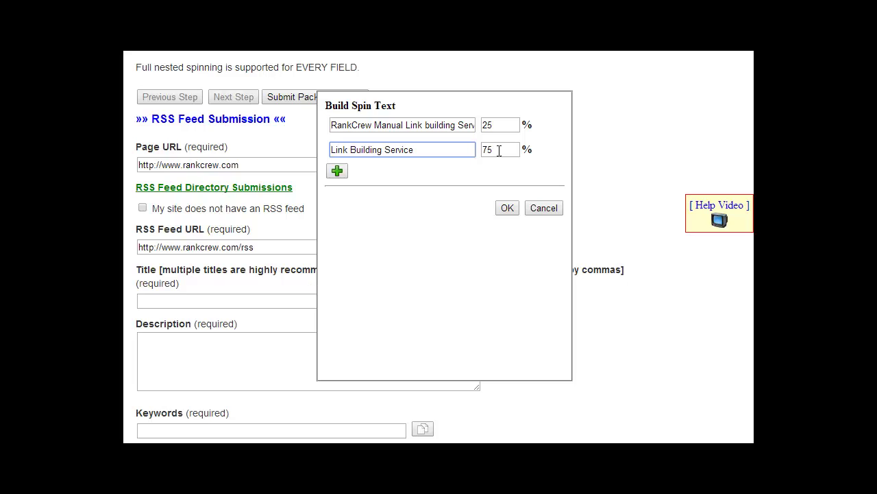
double_click(499, 151)
text(25)
Add 'RankCrew Backlink Service' at 25% and 'SEO Link Service', applying the spintax to Title
click(337, 171)
text(RankCrew Backlink Ser)
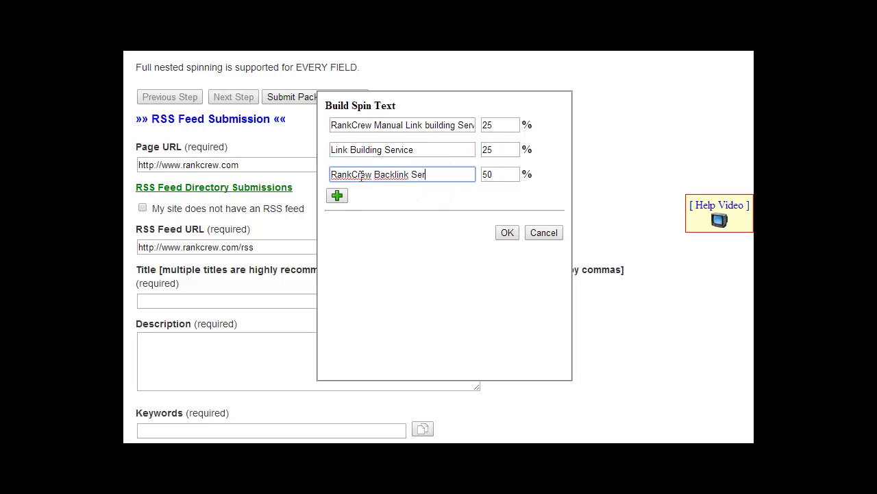
text(vice)
key(Tab)
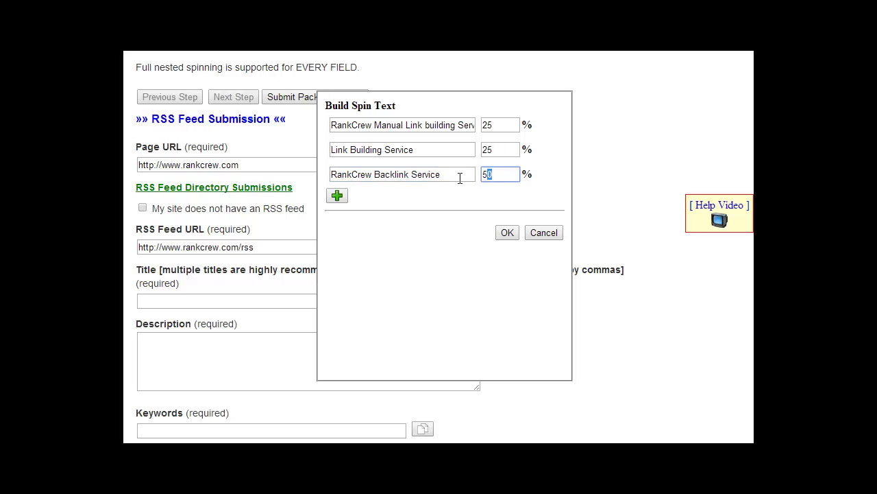
text(25)
click(336, 197)
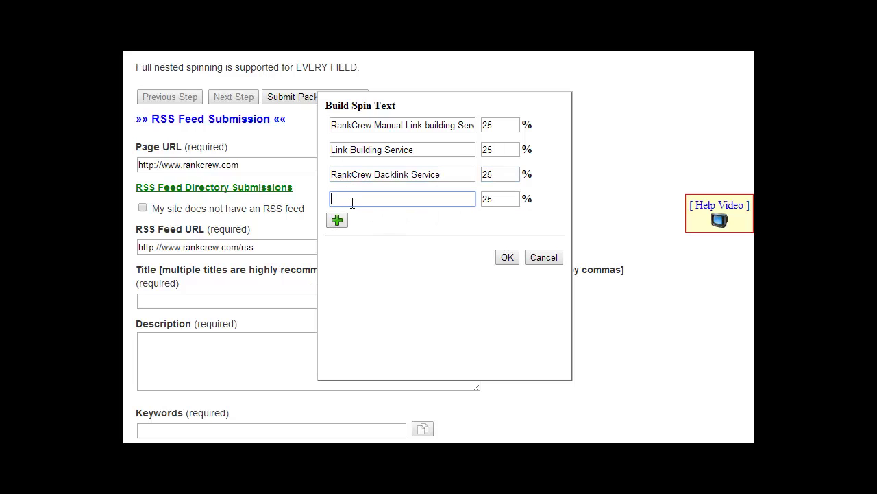
text(SEO Link Service)
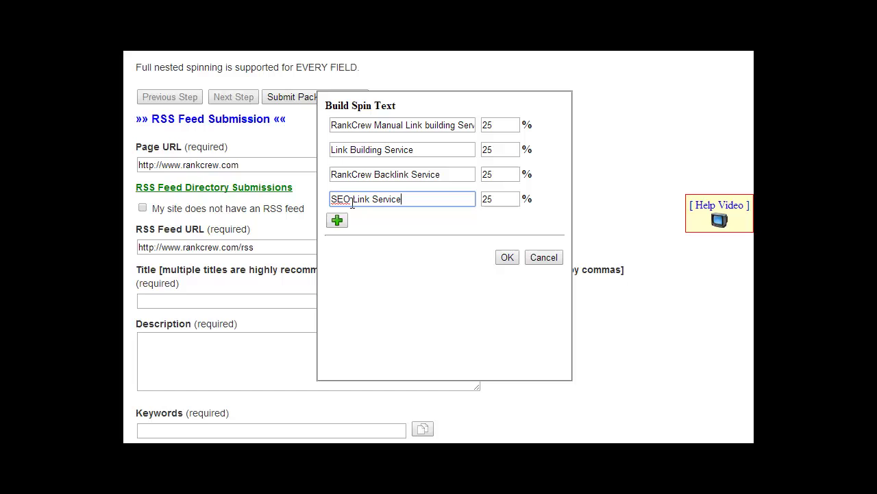
click(506, 259)
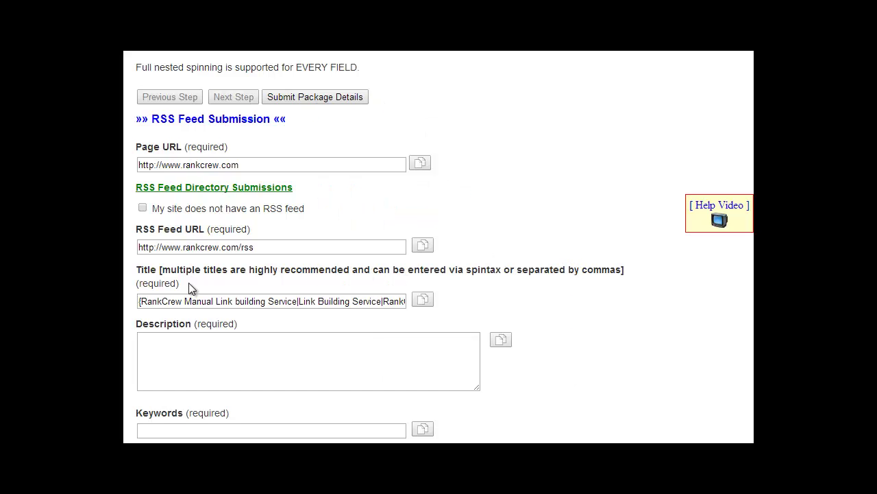
Select the Title spintax to review the four title variants
drag(140, 304, 420, 300)
click(327, 302)
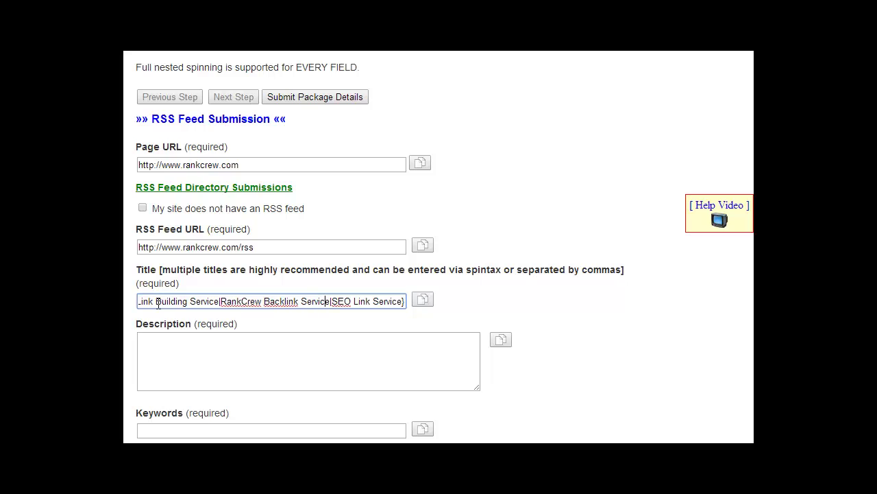
drag(155, 302, 271, 300)
click(141, 302)
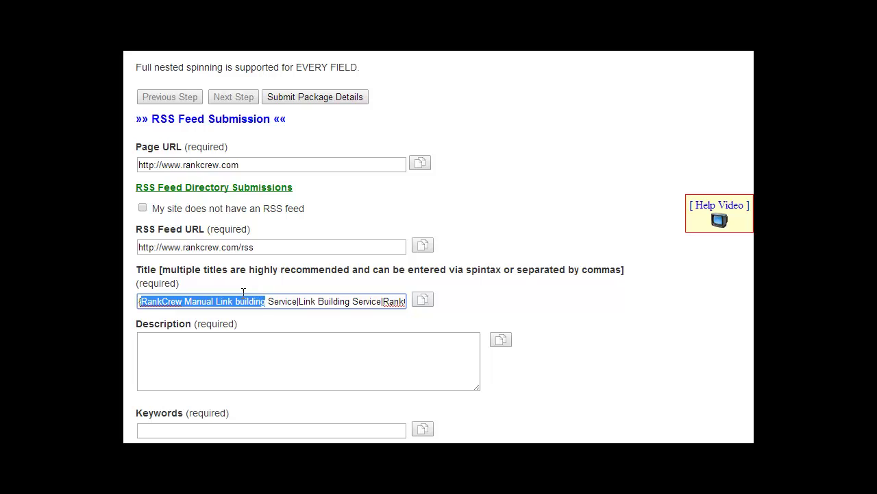
click(237, 301)
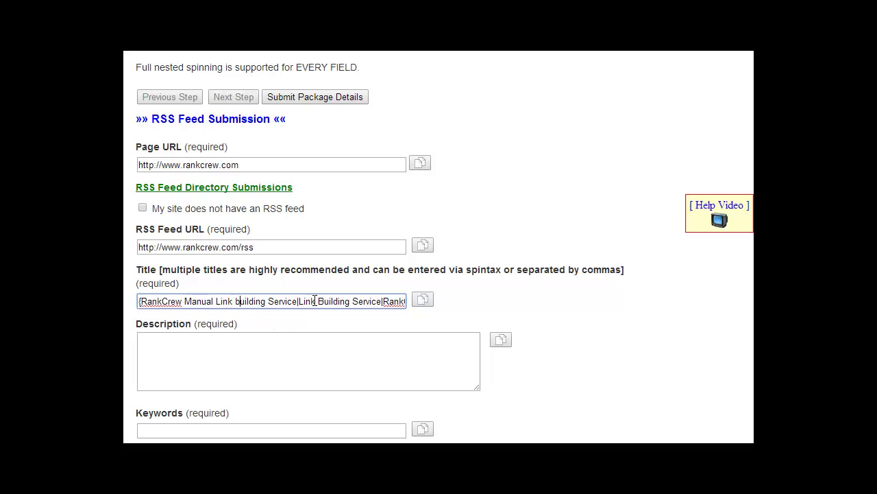
click(194, 345)
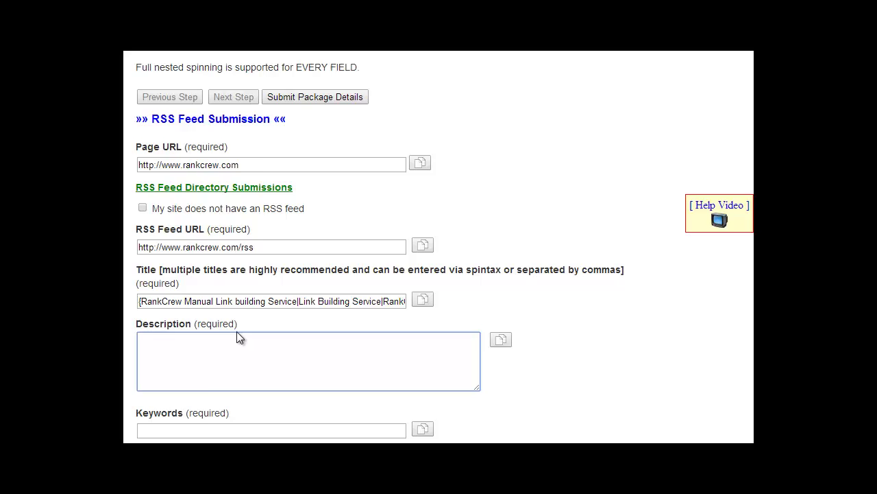
scroll(237, 333, down, 2)
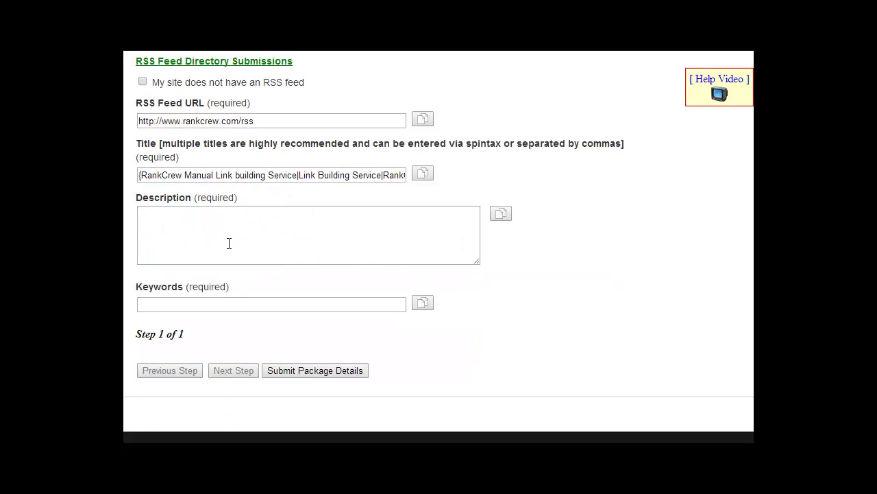
click(207, 235)
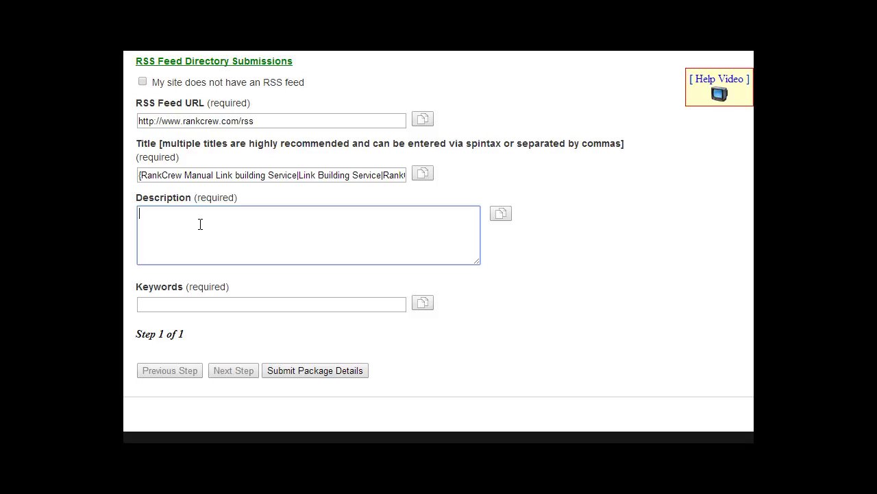
click(200, 224)
drag(141, 175, 296, 169)
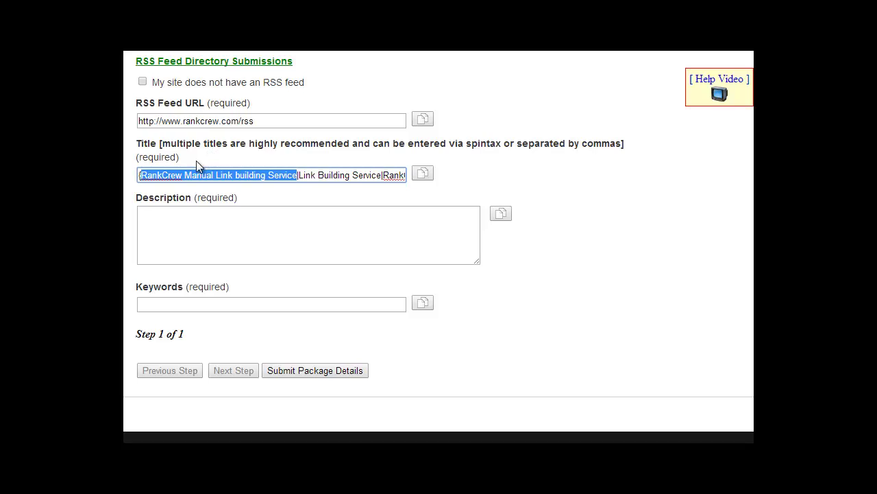
click(208, 227)
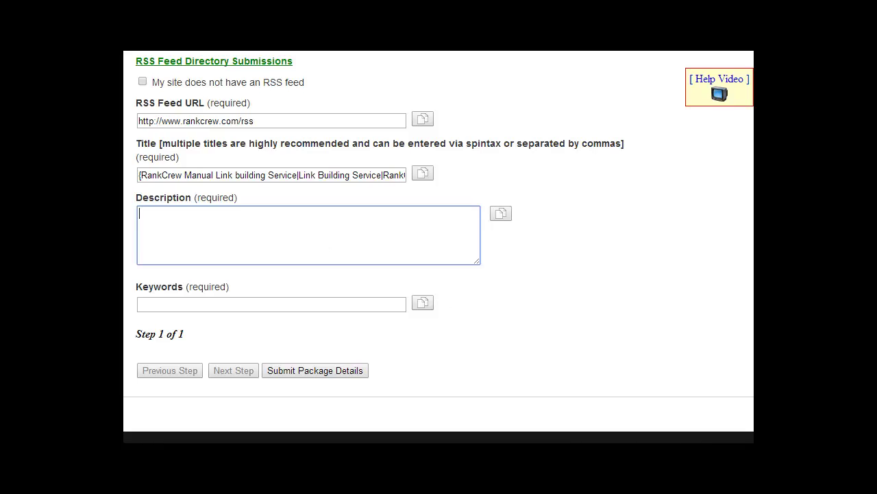
Paste the 'We {build|create} quality {backlinks|links}…' spintax into Description and reopen Build Spin Text
text(We {build|create} quality {backlinks|links} for our customers, saving them {alot of time|a great deal of time} and {money|cash}. We {value|appreciate} our {customers|clients} and do {what|everything} we can to {get their sites ranked|help rank their sites}.)
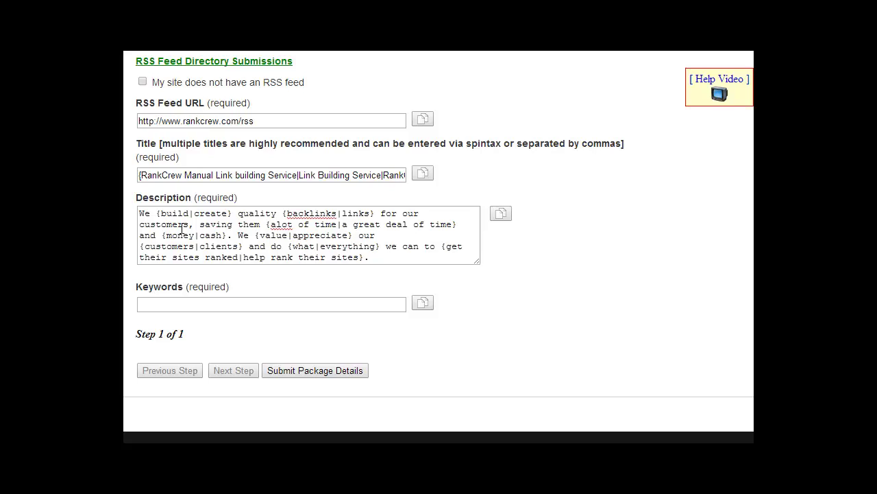
drag(141, 214, 471, 360)
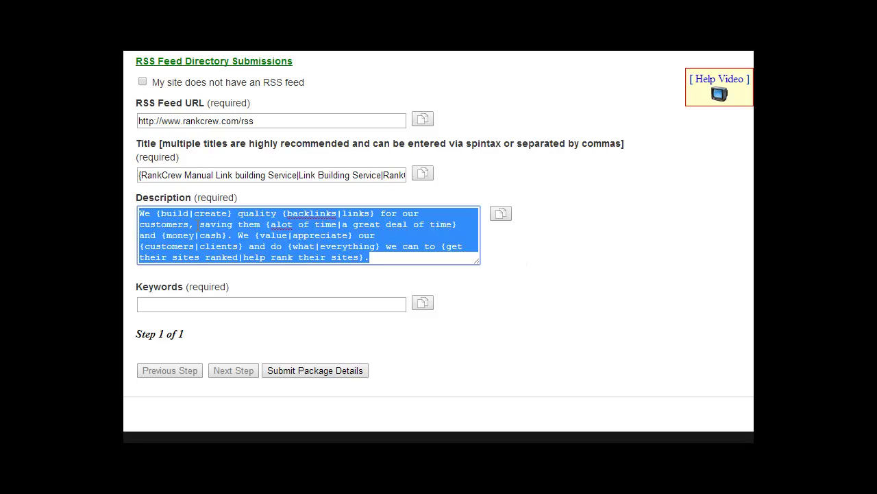
click(526, 263)
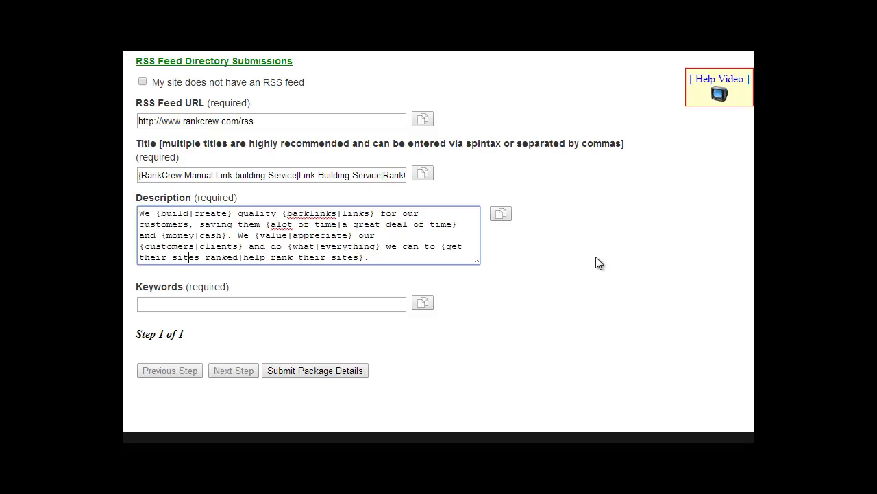
click(505, 213)
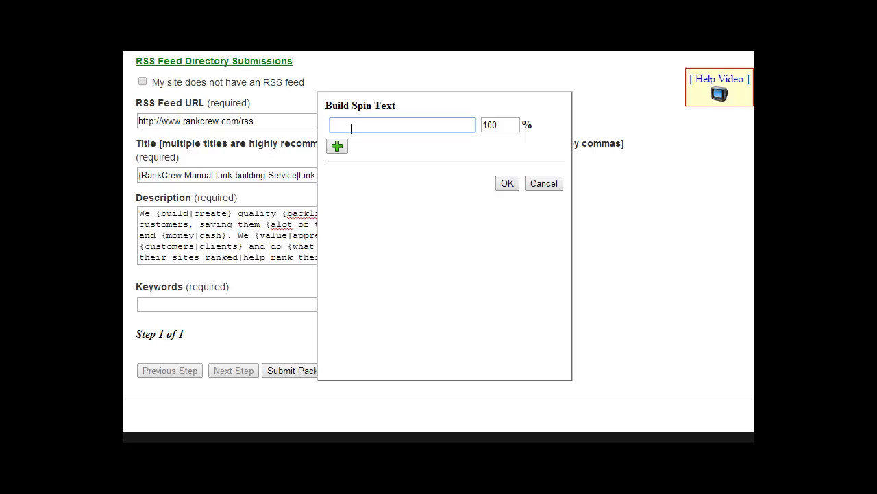
Set two Description variant weights to 10% in the spin builder
double_click(497, 126)
text(10)
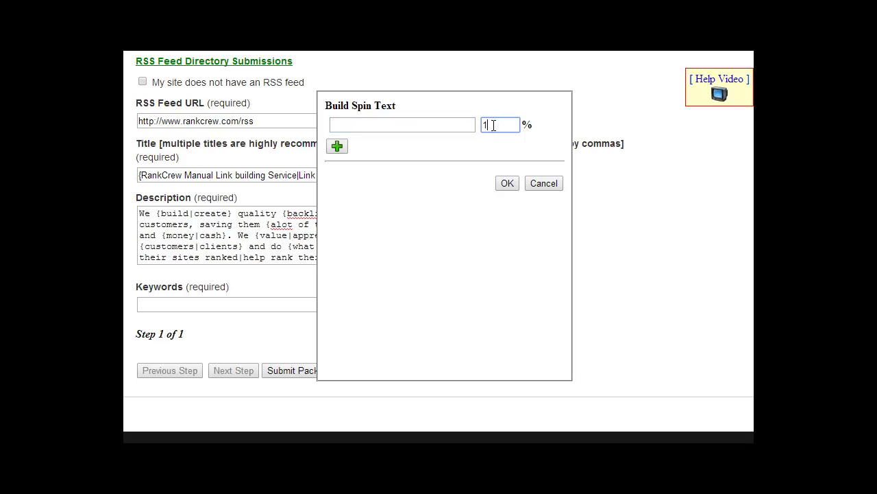
click(339, 146)
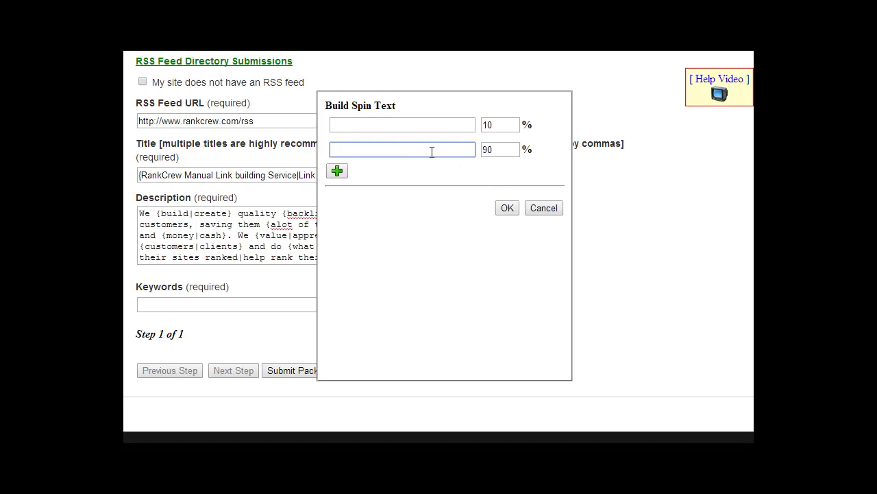
double_click(500, 149)
text(10)
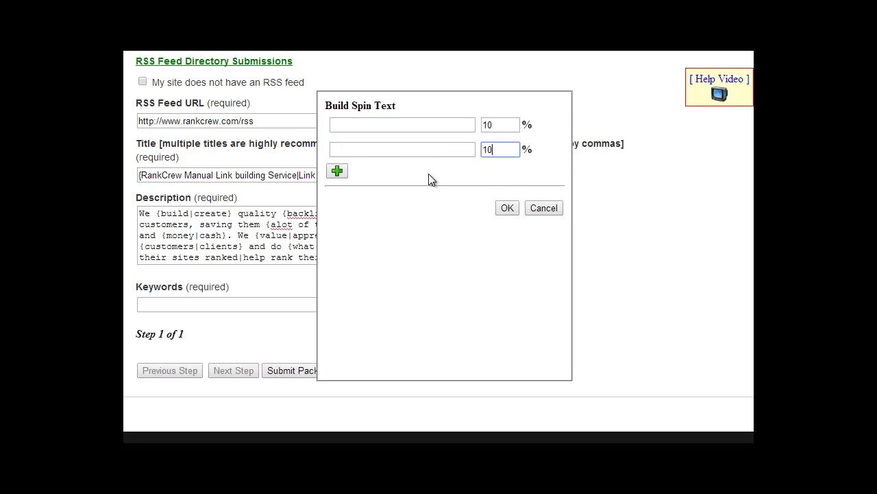
click(417, 177)
Cancel the Description builder and bring up Build Spin Text for the Keywords field
click(534, 208)
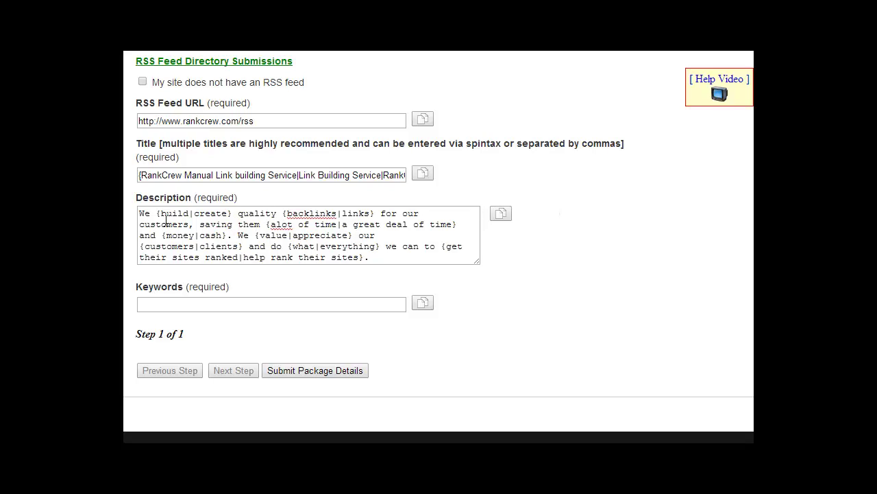
click(211, 308)
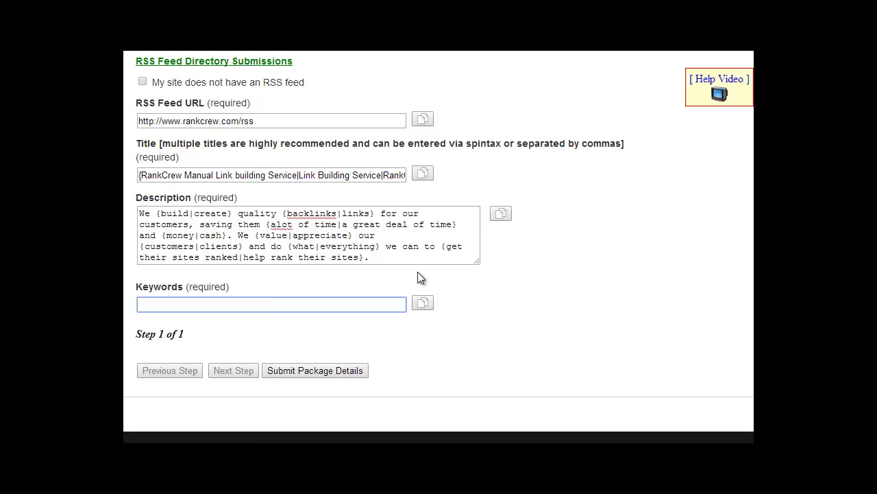
click(422, 302)
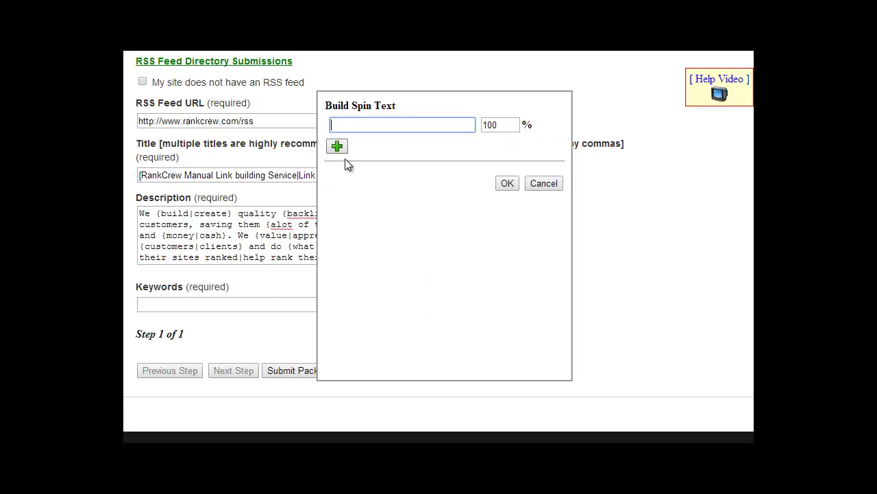